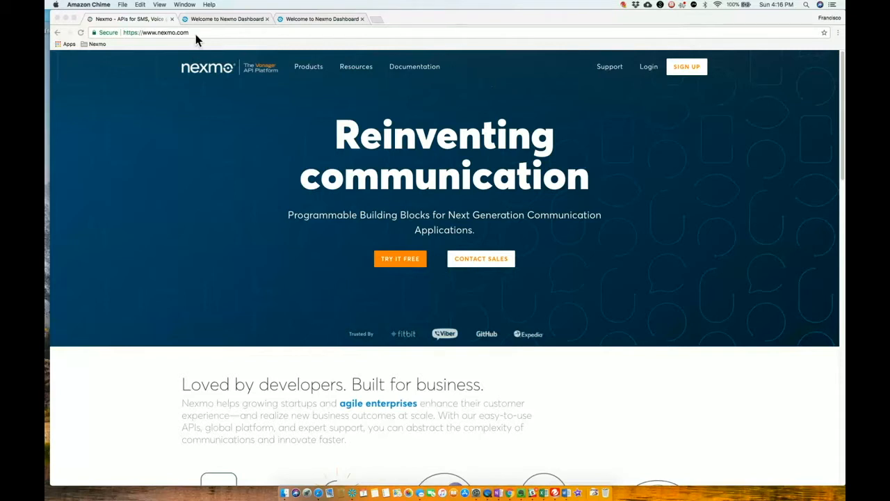
Switch to the already open Nexmo dashboard and open its page for buying numbers.
{"action": "left_click", "coordinate": [235, 21]}
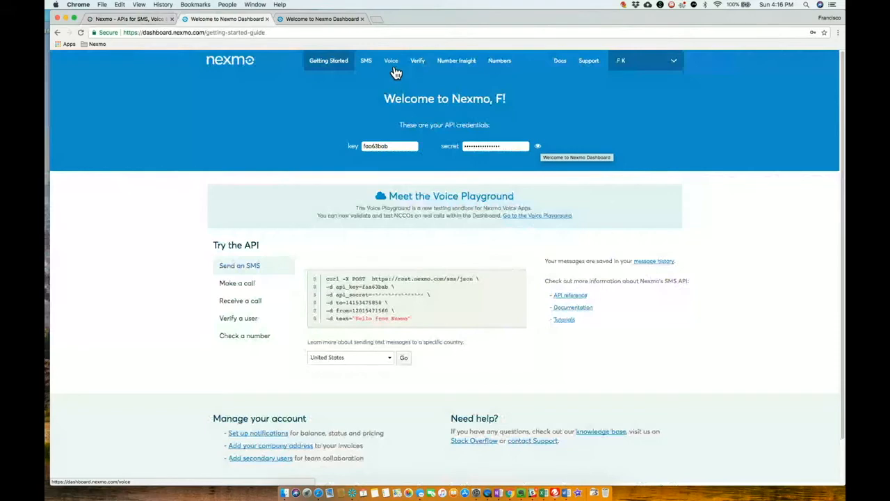
{"action": "left_click", "coordinate": [507, 70]}
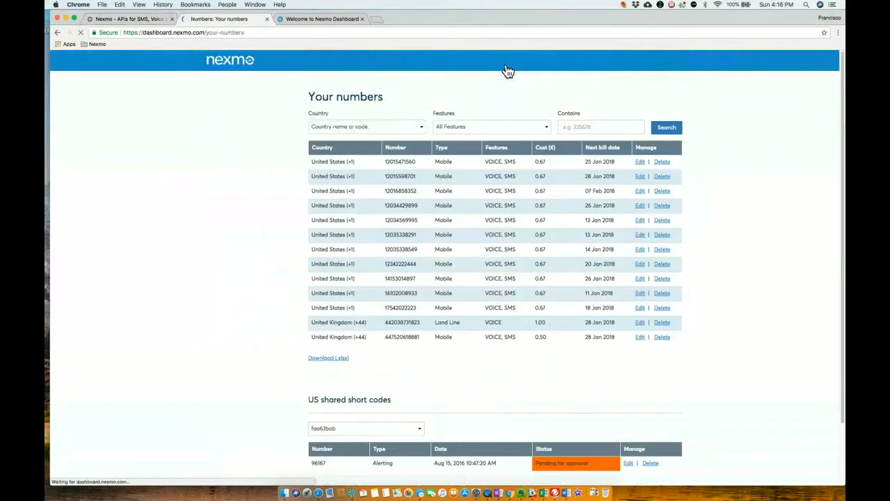
{"action": "left_click", "coordinate": [235, 113]}
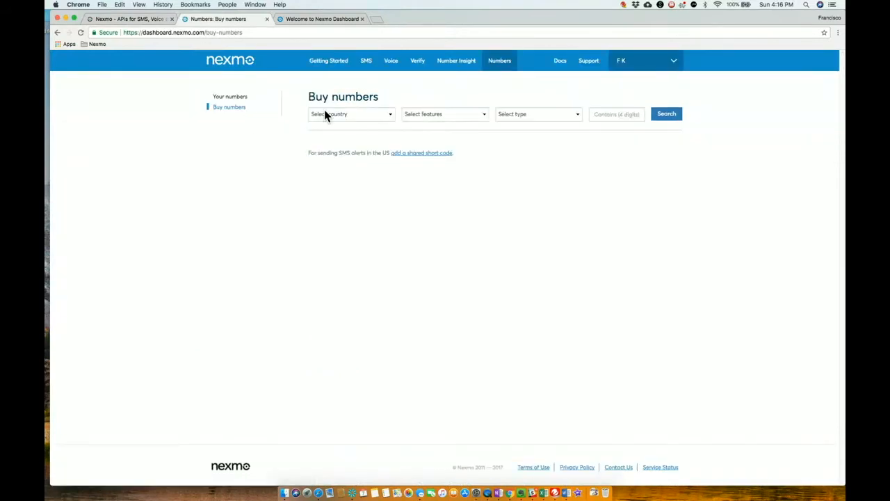
Search for available United States (+1) numbers with the VOICE feature and the Mobile type.
{"action": "left_click", "coordinate": [394, 114]}
{"action": "scroll", "coordinate": [325, 441], "scroll_direction": "down", "scroll_amount": 10}
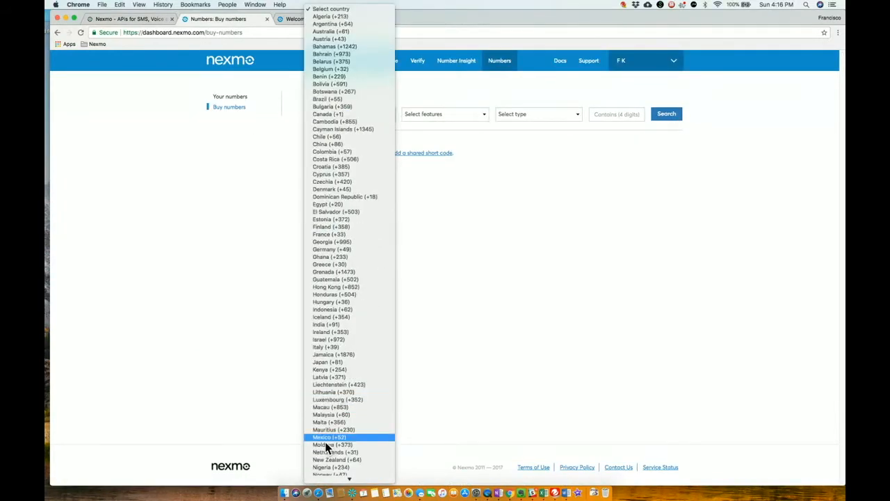
{"action": "scroll", "coordinate": [325, 442], "scroll_direction": "down", "scroll_amount": 3}
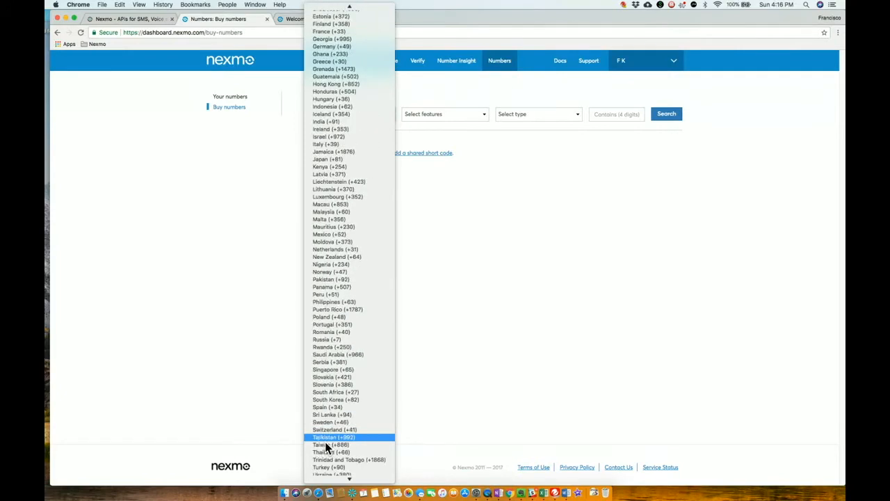
{"action": "scroll", "coordinate": [325, 442], "scroll_direction": "down", "scroll_amount": 3}
{"action": "left_click", "coordinate": [325, 441]}
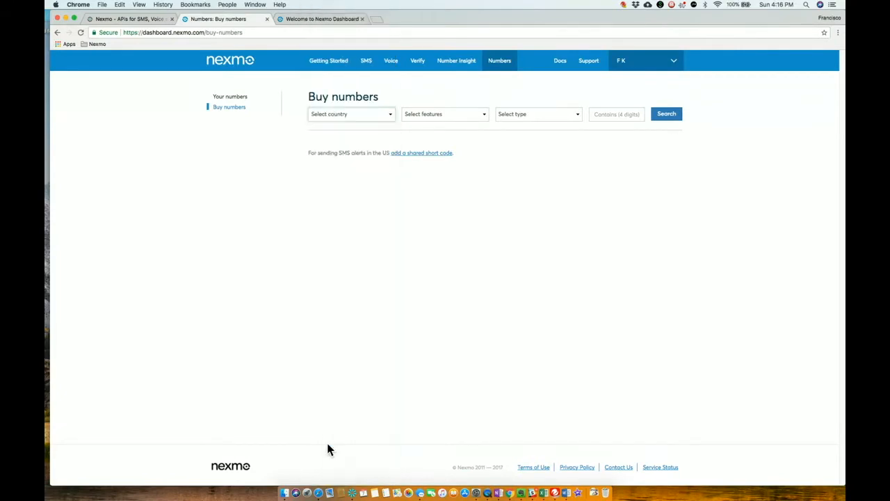
{"action": "left_click", "coordinate": [477, 117]}
{"action": "left_click", "coordinate": [456, 127]}
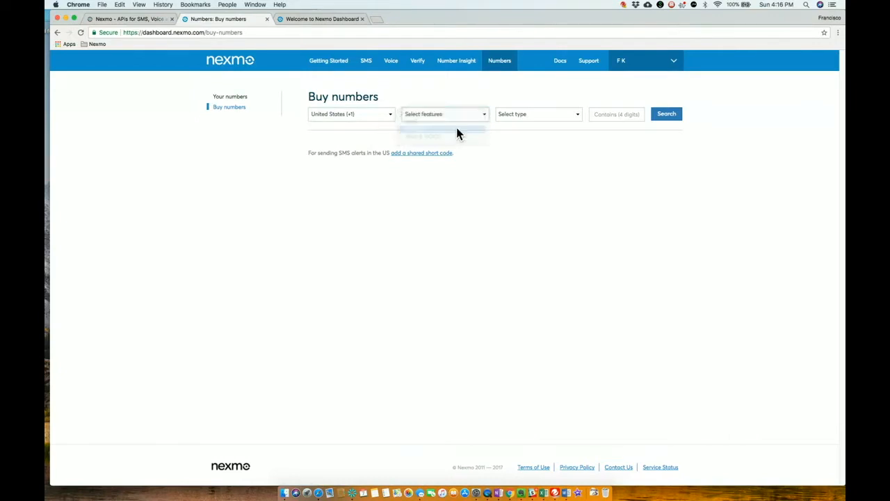
{"action": "left_click", "coordinate": [545, 124]}
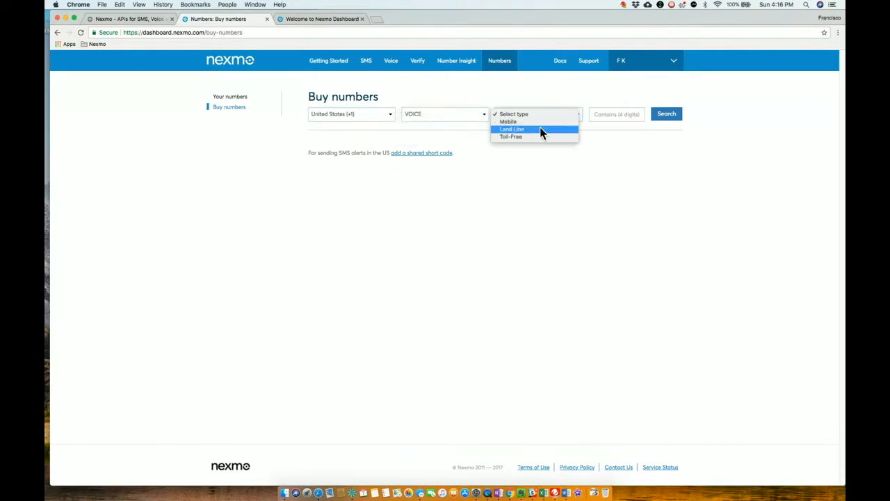
{"action": "left_click", "coordinate": [540, 124]}
{"action": "left_click", "coordinate": [668, 123]}
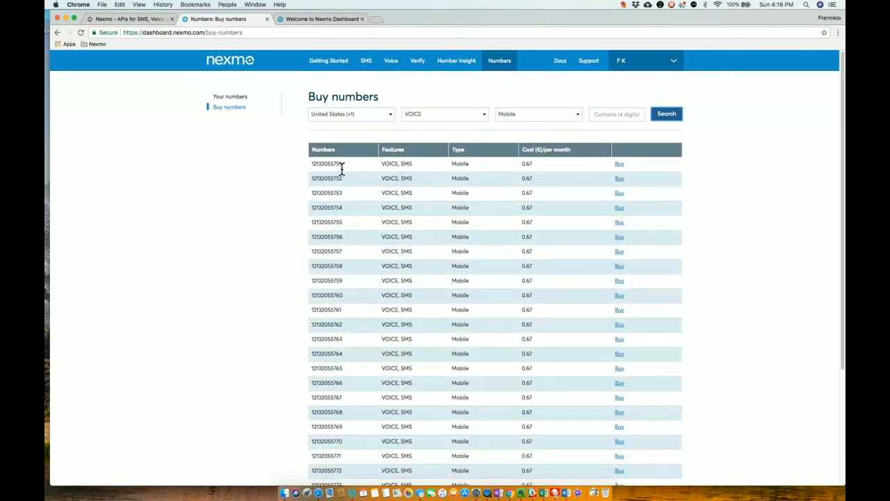
Buy the first two mobile numbers in the search results, confirming each purchase.
{"action": "left_click", "coordinate": [618, 164]}
{"action": "left_click", "coordinate": [545, 231]}
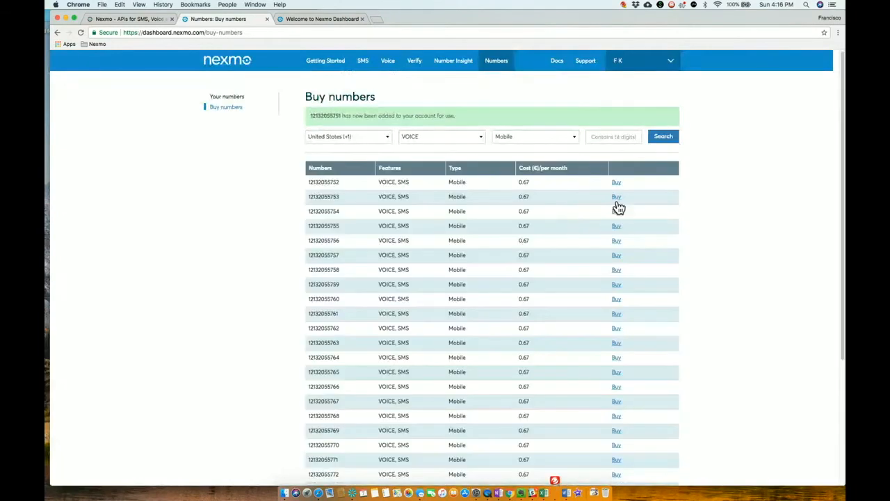
{"action": "left_click", "coordinate": [617, 183]}
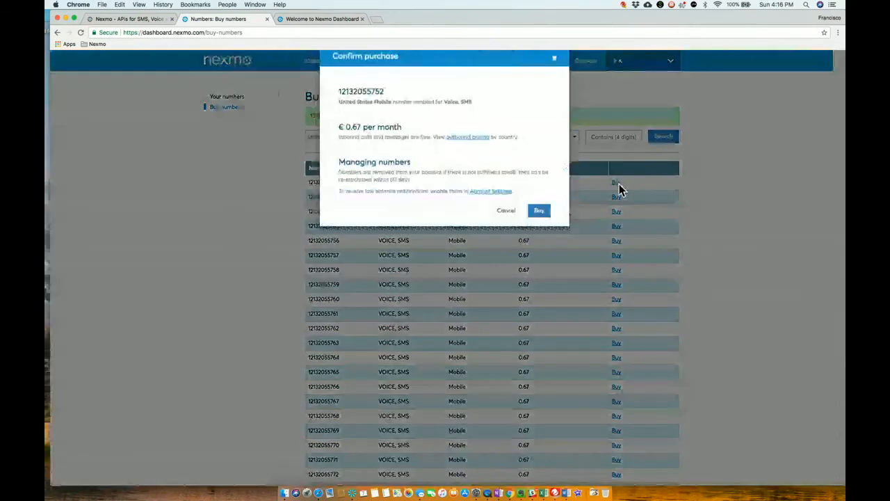
{"action": "left_click", "coordinate": [541, 229]}
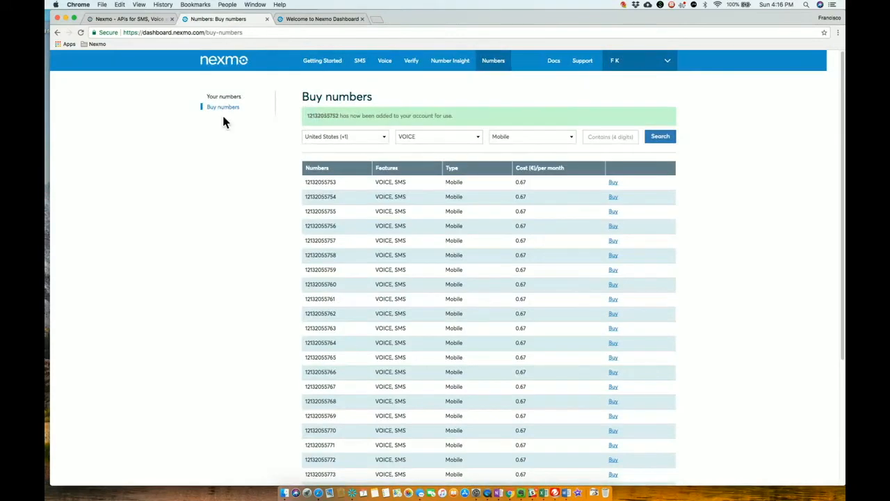
Copy the first newly bought number from the list of owned numbers, and open the Voice Playground in the second dashboard tab.
{"action": "left_click", "coordinate": [227, 98]}
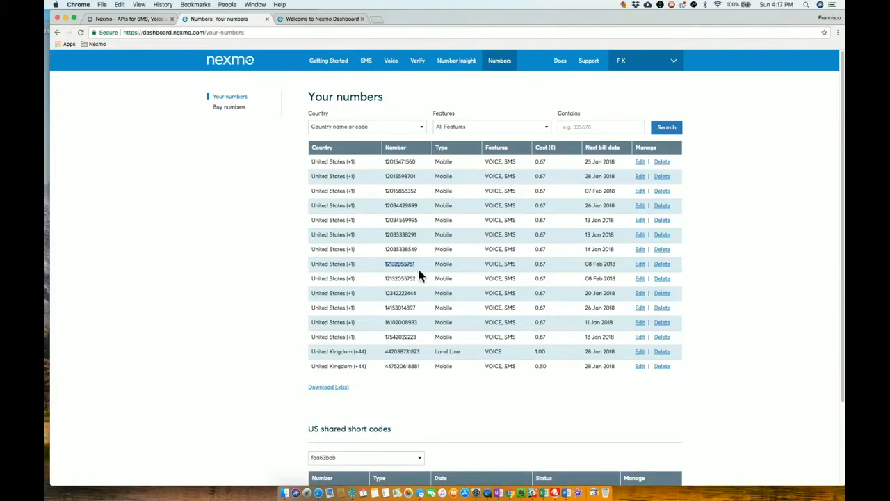
{"action": "left_click", "coordinate": [385, 281]}
{"action": "left_click", "coordinate": [331, 18]}
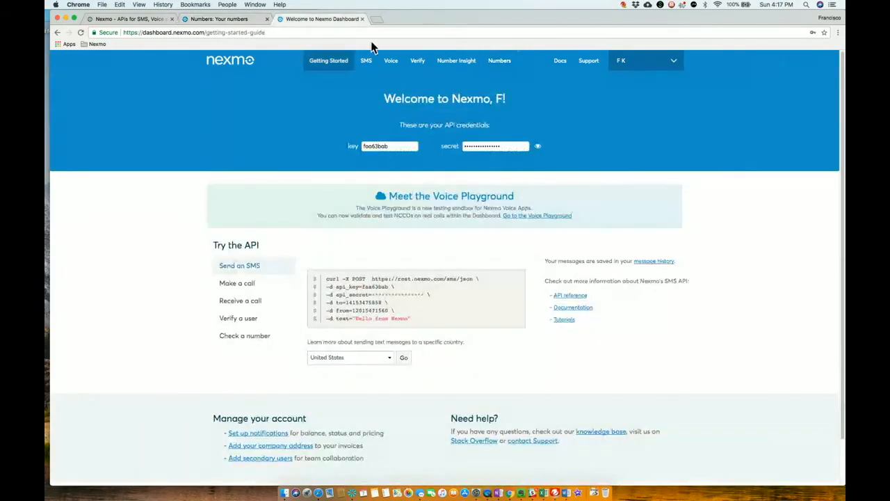
{"action": "left_click", "coordinate": [398, 72]}
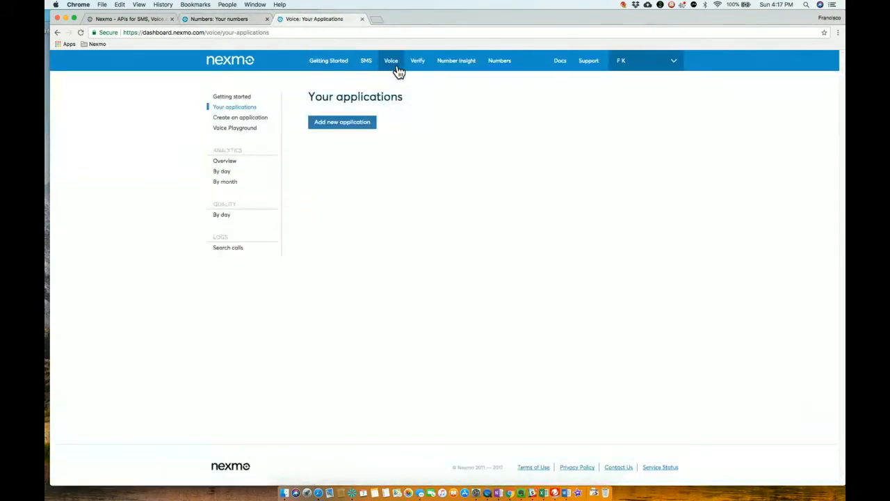
{"action": "left_click", "coordinate": [246, 134]}
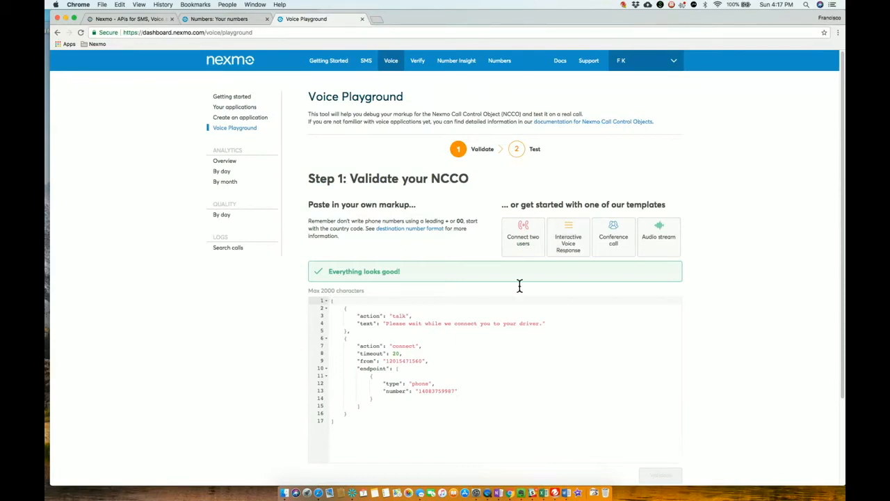
Add an extra comma after the "from" value in the NCCO markup and validate it.
{"action": "left_click_drag", "start_coordinate": [348, 426], "coordinate": [330, 298]}
{"action": "left_click", "coordinate": [419, 345]}
{"action": "scroll", "coordinate": [438, 368], "scroll_direction": "down", "scroll_amount": 3}
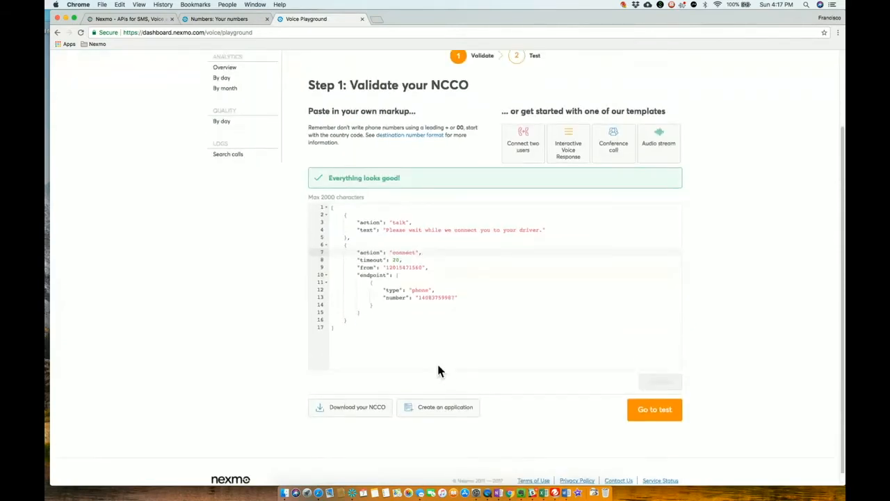
{"action": "left_click", "coordinate": [431, 270]}
{"action": "type", "text": ","}
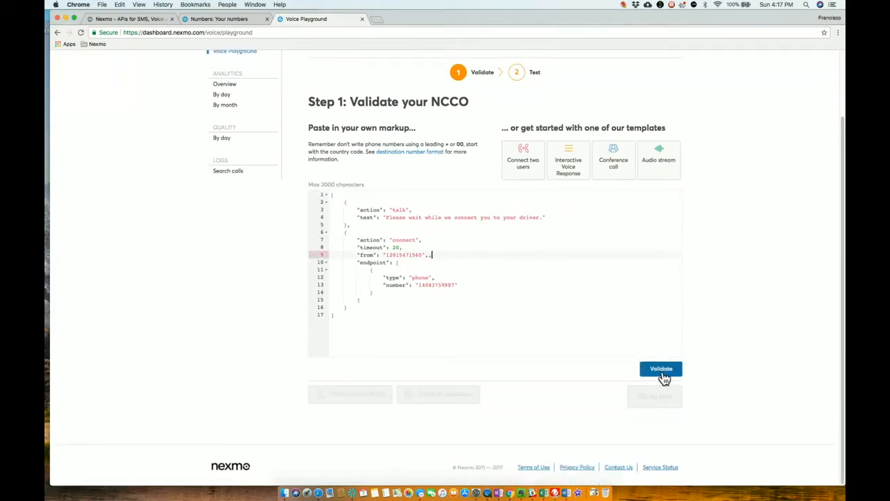
{"action": "left_click", "coordinate": [662, 374]}
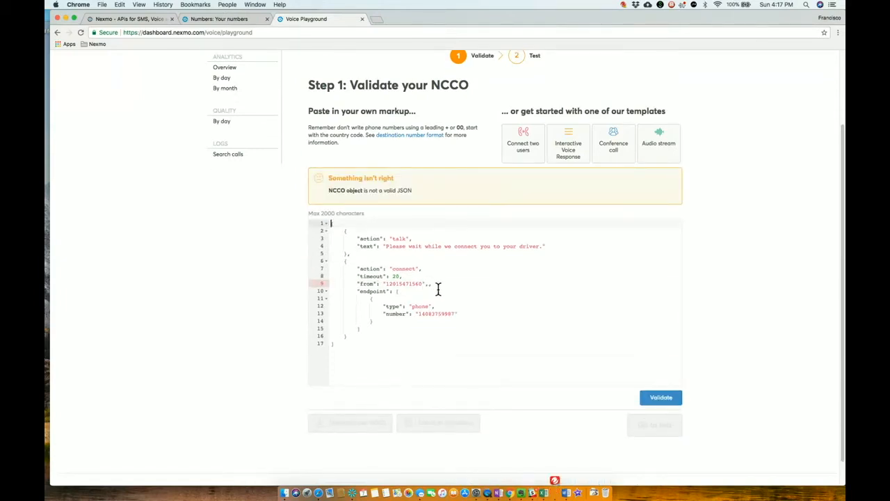
Load the Interactive Voice Response, Conference call and Audio stream templates one after another, accepting the loss of changes each time.
{"action": "left_click", "coordinate": [568, 155]}
{"action": "left_click", "coordinate": [553, 117]}
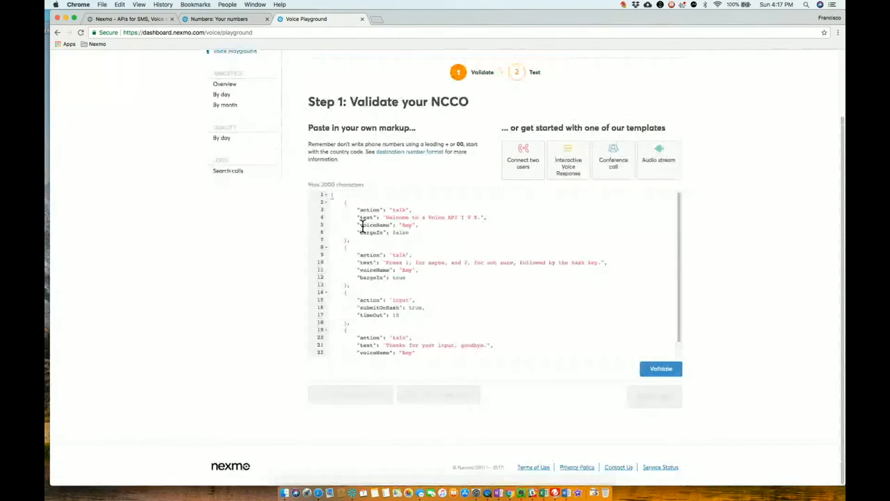
{"action": "left_click", "coordinate": [614, 165]}
{"action": "left_click", "coordinate": [557, 113]}
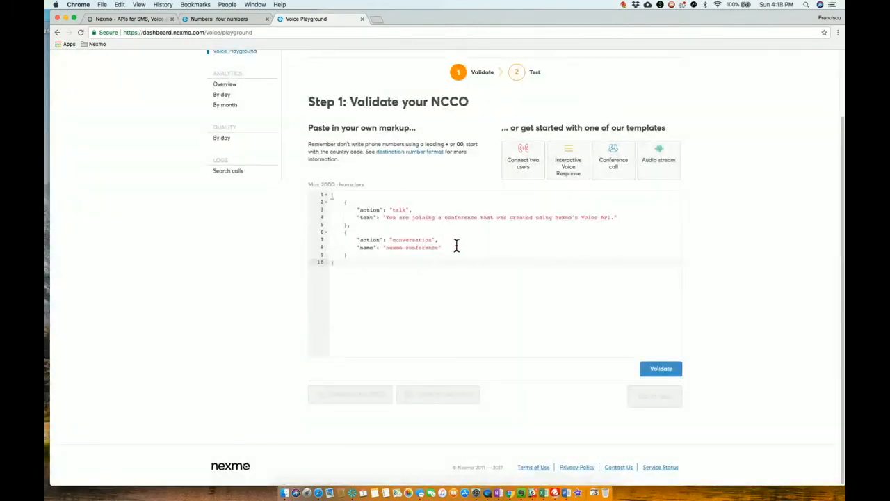
{"action": "left_click", "coordinate": [662, 165]}
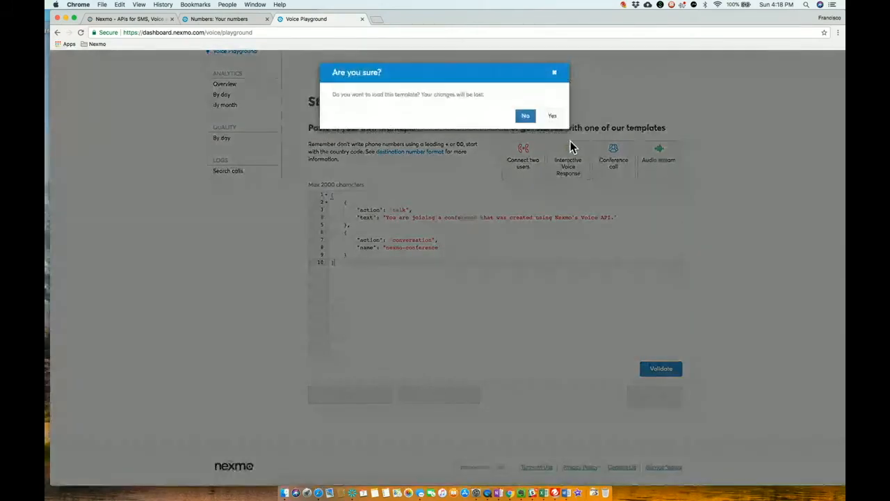
{"action": "left_click", "coordinate": [556, 116]}
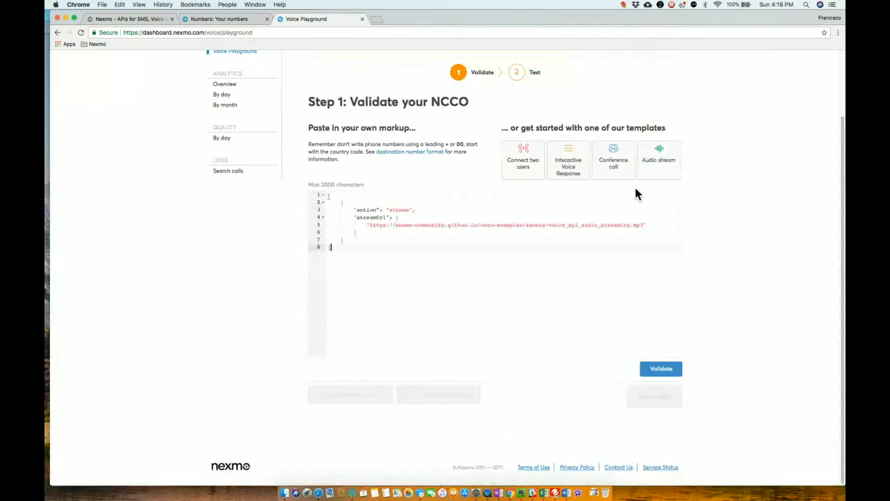
Load the Connect two users template and change its talk text to "Please wait while we connect you with your driver.".
{"action": "left_click", "coordinate": [528, 167]}
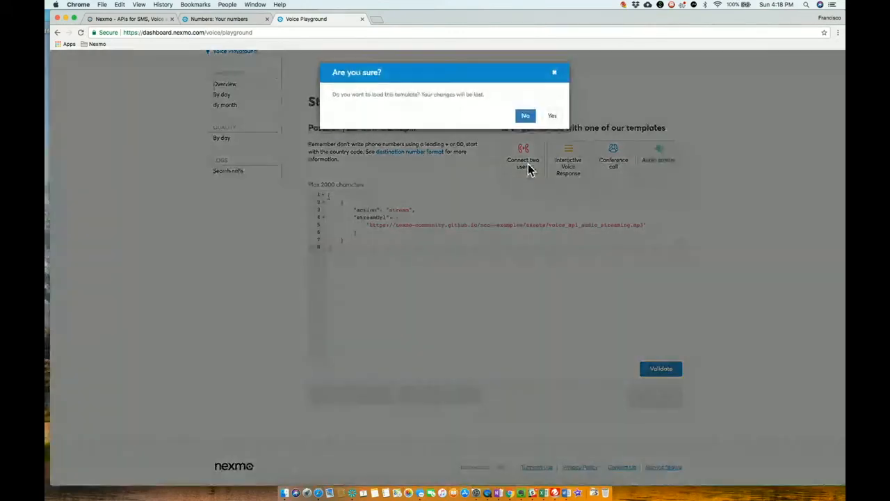
{"action": "left_click", "coordinate": [553, 117]}
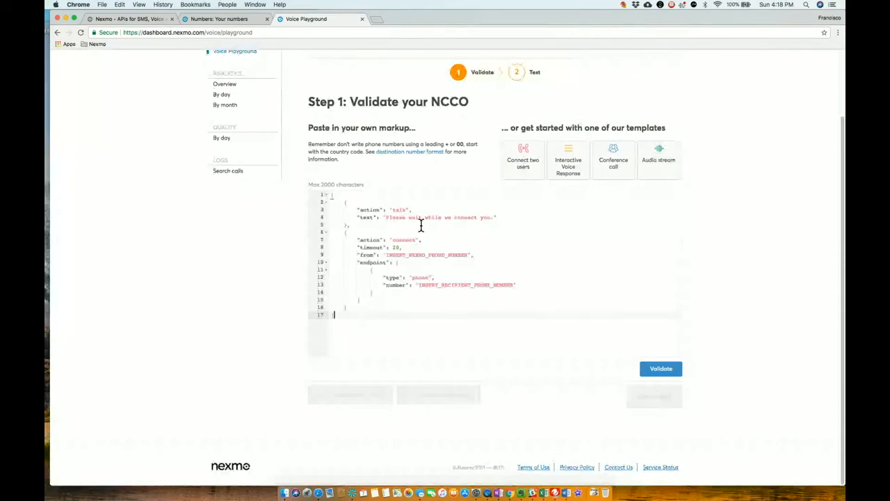
{"action": "left_click", "coordinate": [491, 219]}
{"action": "type", "text": "with your a"}
{"action": "type", "text": "river"}
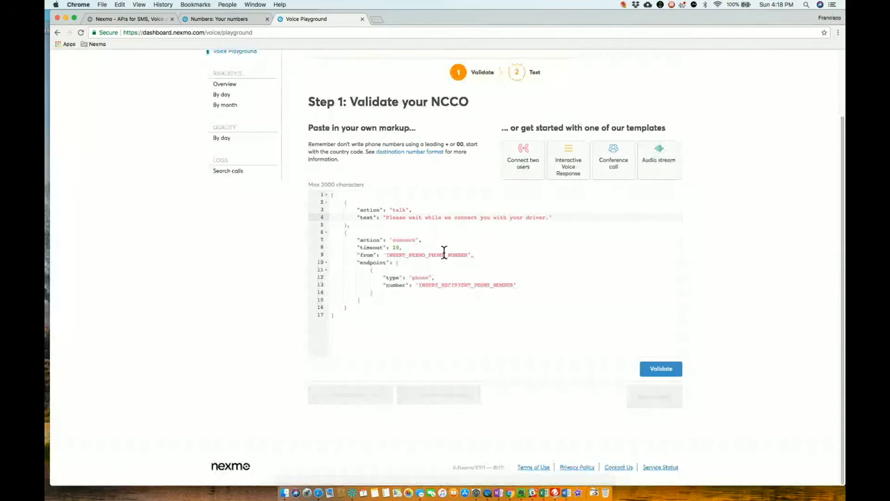
Replace the INSERT_NEXMO_PHONE_NUMBER placeholder in the "from" field with the copied Nexmo number.
{"action": "left_click_drag", "start_coordinate": [469, 257], "coordinate": [387, 258]}
{"action": "left_click", "coordinate": [223, 19]}
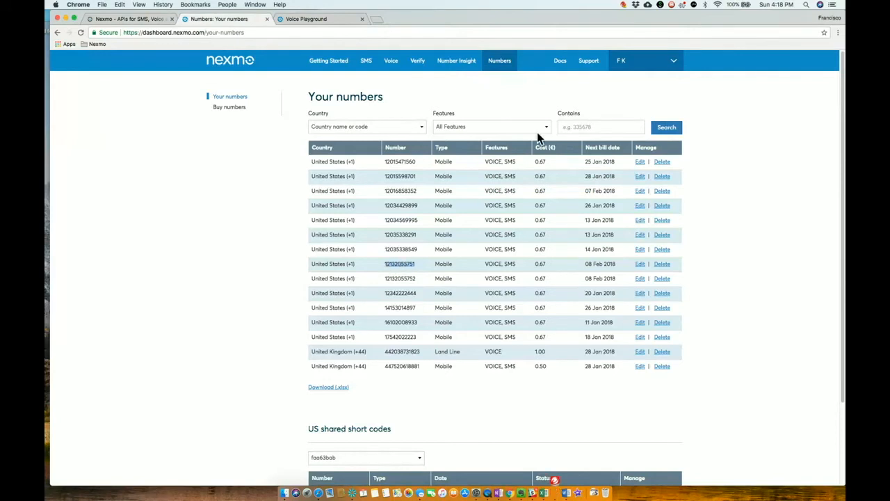
{"action": "left_click", "coordinate": [319, 21]}
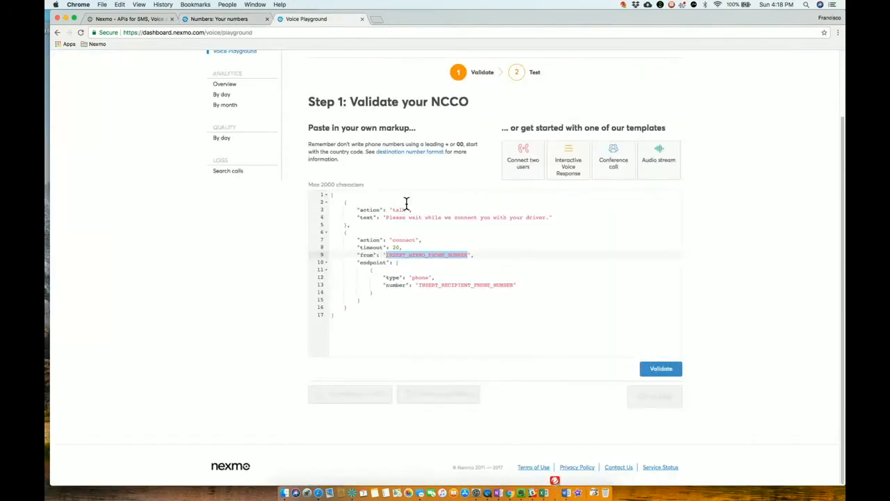
{"action": "left_click", "coordinate": [469, 256]}
{"action": "left_click_drag", "start_coordinate": [469, 255], "coordinate": [387, 256]}
{"action": "key", "text": "BackSpace"}
{"action": "key", "text": "cmd+v"}
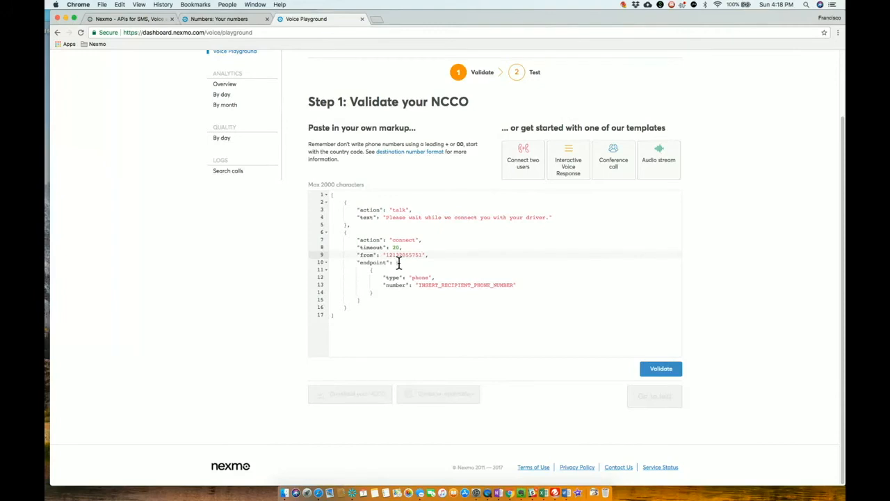
Replace the INSERT_RECIPIENT_PHONE_NUMBER placeholder in the endpoint with the recipient's phone number.
{"action": "left_click_drag", "start_coordinate": [515, 285], "coordinate": [420, 290]}
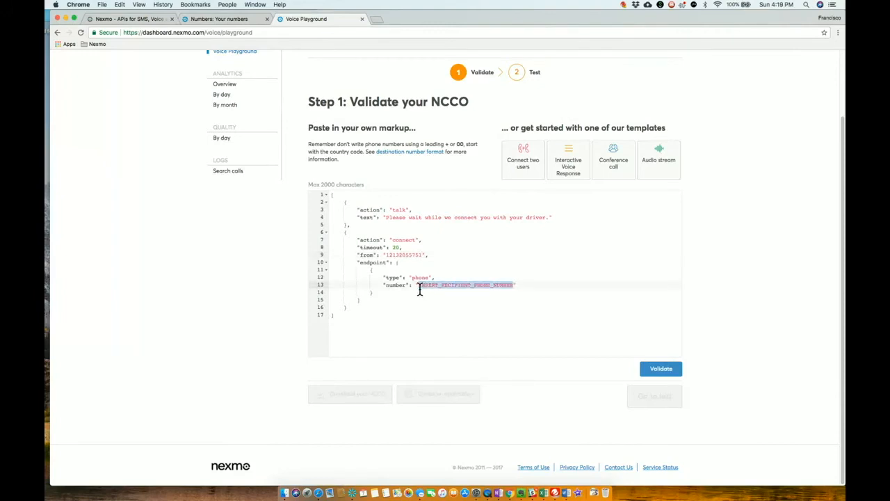
{"action": "key", "text": "BackSpace"}
{"action": "type", "text": "\"number\":"}
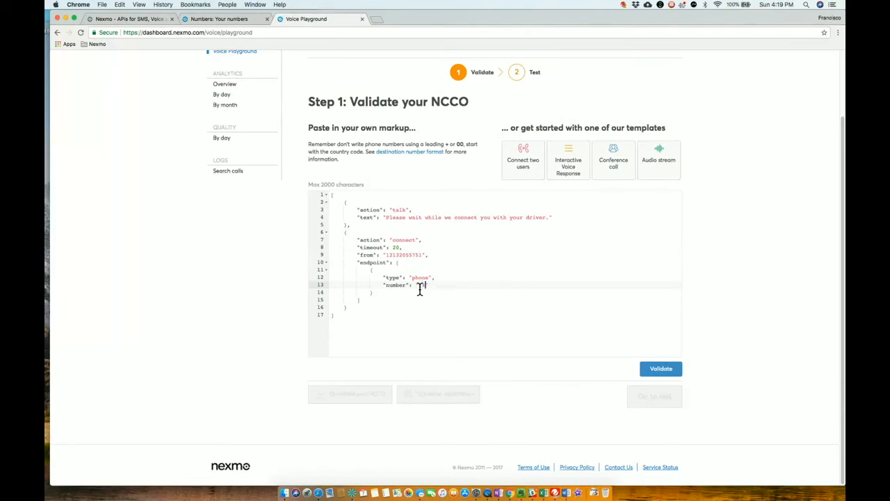
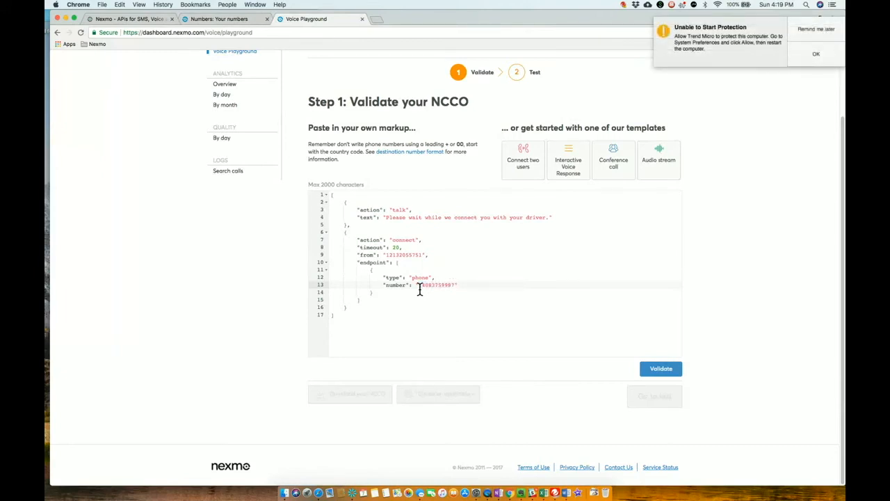
Validate the completed NCCO and proceed to testing it on a real call.
{"action": "left_click", "coordinate": [656, 376]}
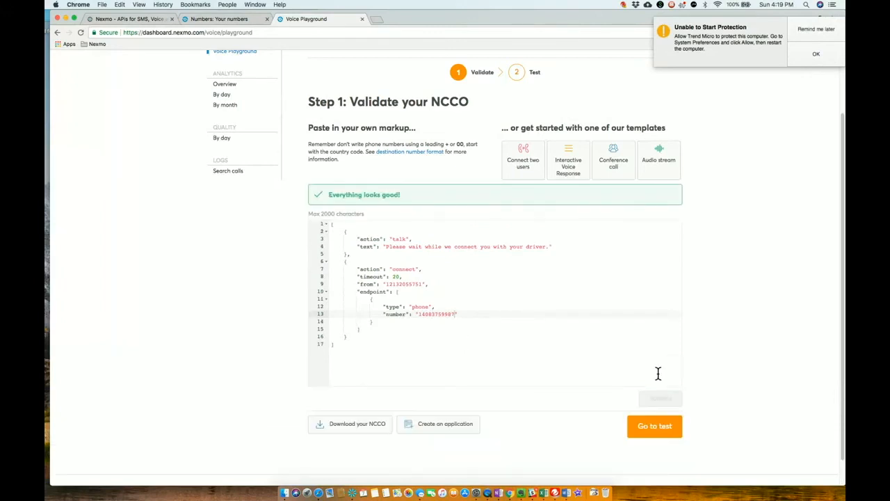
{"action": "left_click", "coordinate": [648, 434]}
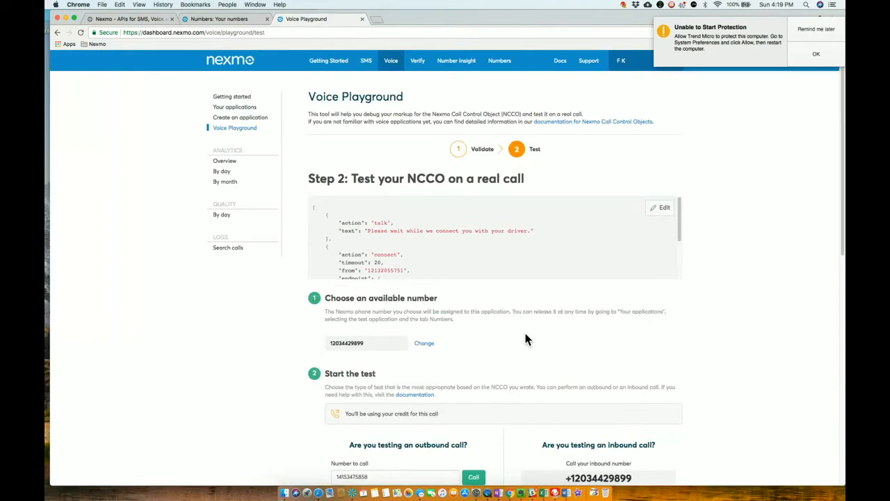
Change the test application's assigned number to the first available US Nexmo number.
{"action": "scroll", "coordinate": [525, 334], "scroll_direction": "down", "scroll_amount": 2}
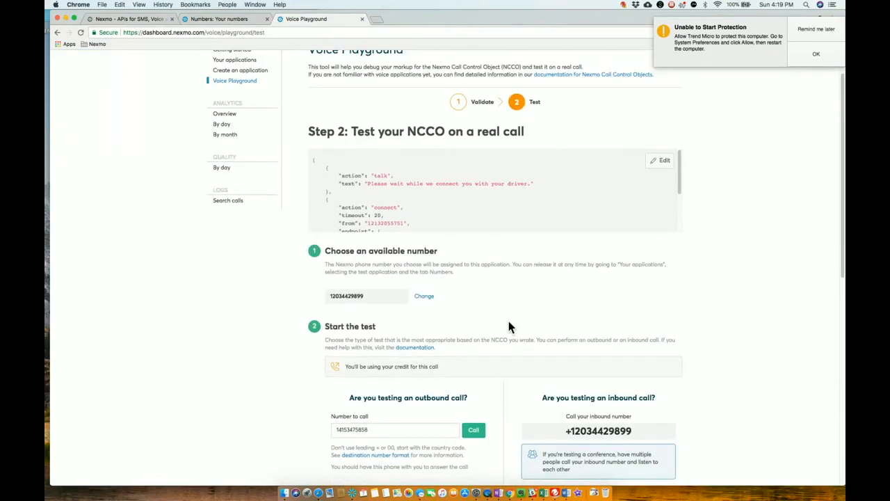
{"action": "scroll", "coordinate": [497, 299], "scroll_direction": "down", "scroll_amount": 2}
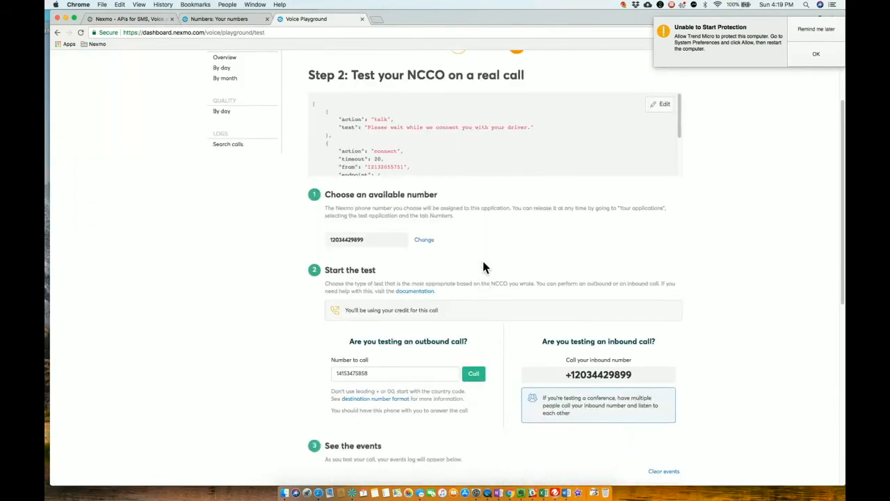
{"action": "left_click", "coordinate": [426, 241]}
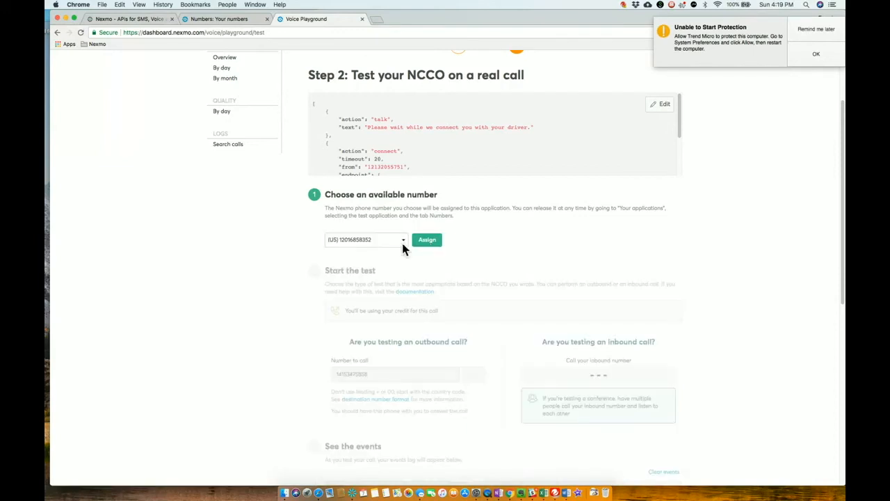
{"action": "left_click", "coordinate": [404, 241]}
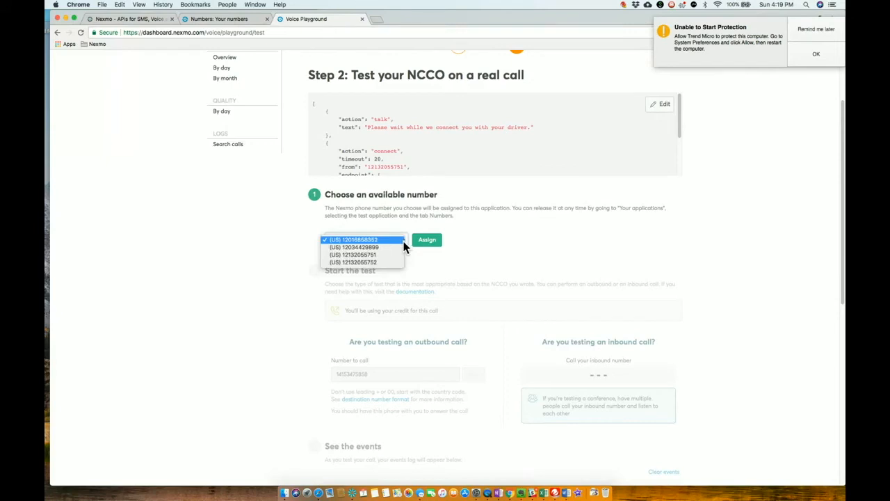
{"action": "left_click", "coordinate": [379, 239]}
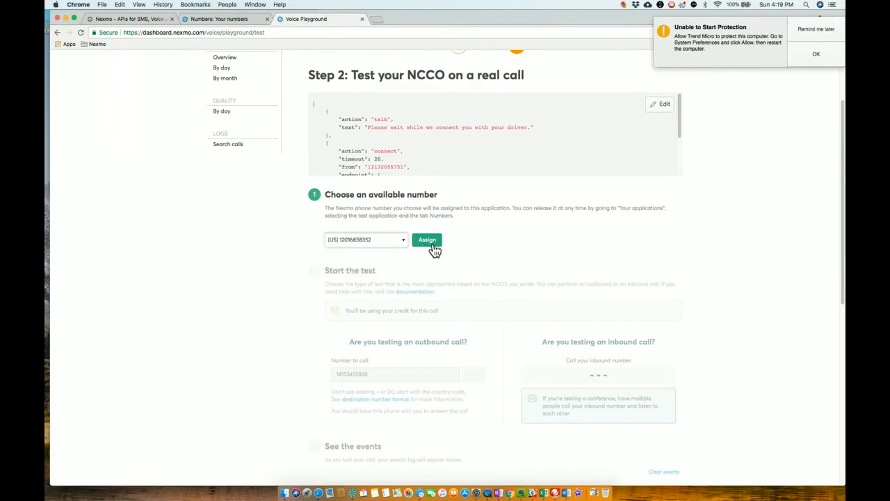
{"action": "left_click", "coordinate": [431, 242]}
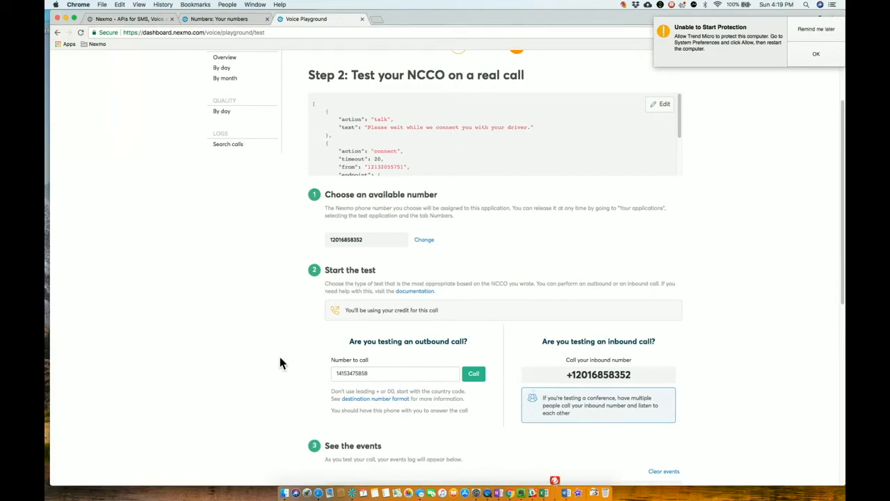
Narrow the browser window to uncover the mirrored phone screen for the inbound test call, and restore the window's width.
{"action": "left_click_drag", "start_coordinate": [54, 218], "coordinate": [319, 219]}
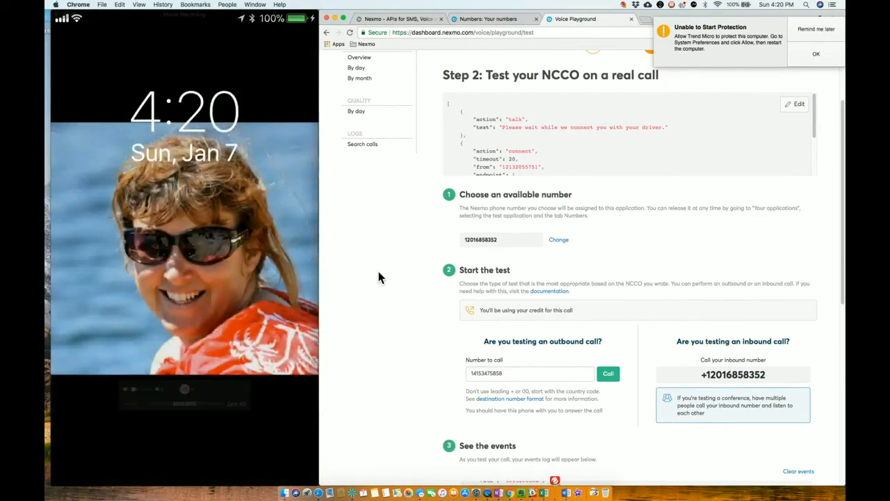
{"action": "left_click_drag", "start_coordinate": [324, 250], "coordinate": [55, 243]}
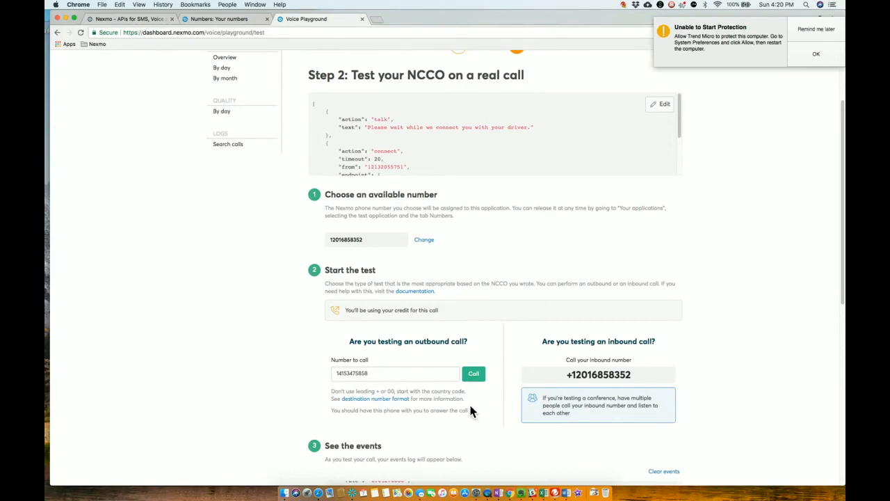
Examine the test call's event log, following the status, direction, duration and price of the inbound and outbound legs.
{"action": "scroll", "coordinate": [466, 410], "scroll_direction": "down", "scroll_amount": 5}
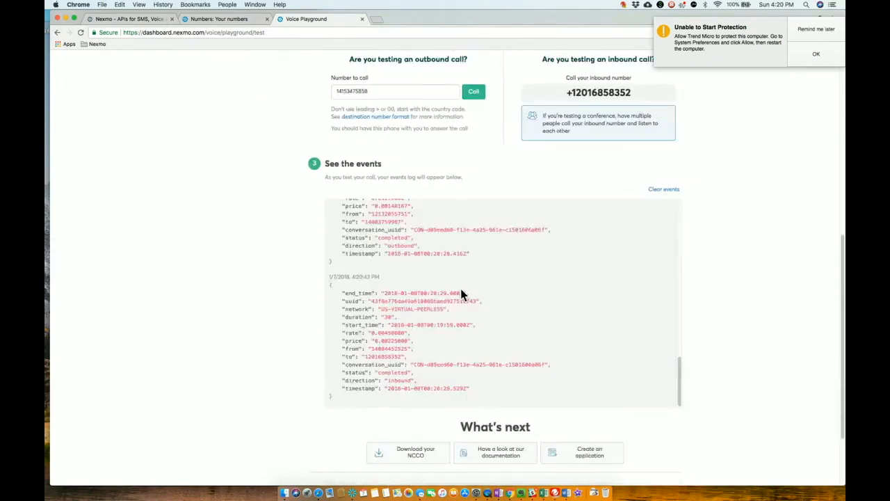
{"action": "scroll", "coordinate": [461, 286], "scroll_direction": "up", "scroll_amount": 5}
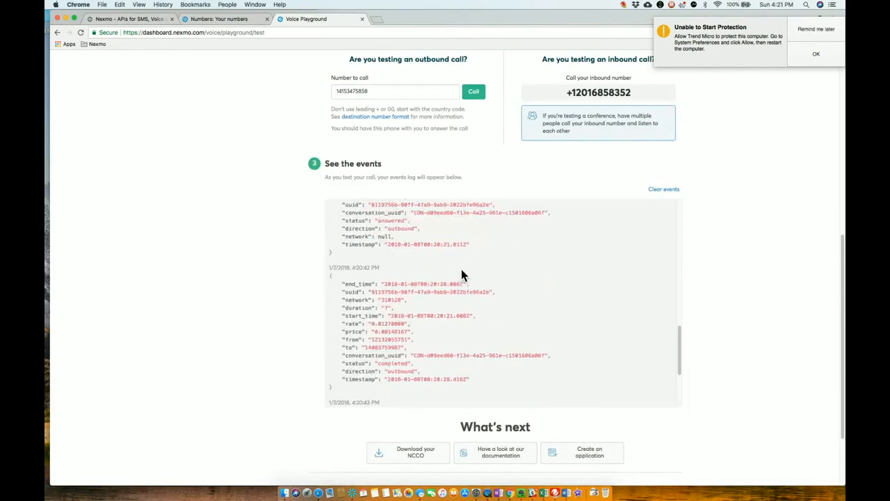
{"action": "scroll", "coordinate": [461, 269], "scroll_direction": "up", "scroll_amount": 5}
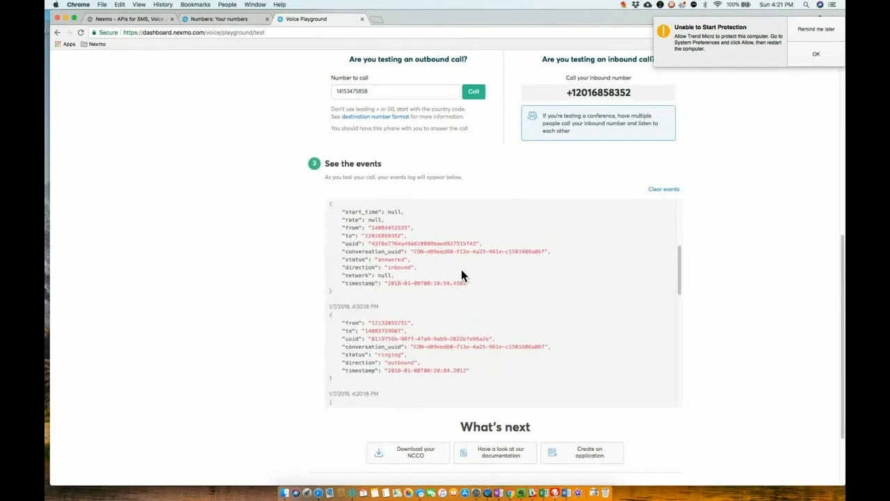
{"action": "scroll", "coordinate": [461, 272], "scroll_direction": "up", "scroll_amount": 5}
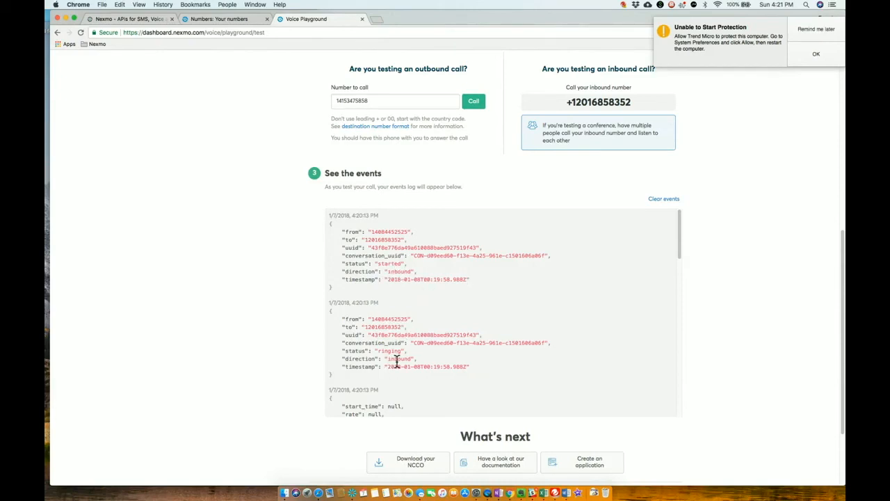
{"action": "scroll", "coordinate": [396, 360], "scroll_direction": "down", "scroll_amount": 3}
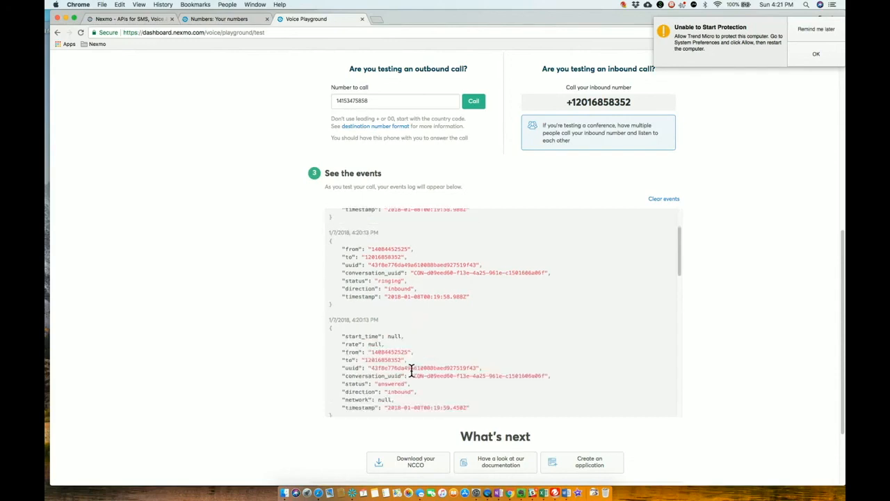
{"action": "scroll", "coordinate": [409, 394], "scroll_direction": "down", "scroll_amount": 2}
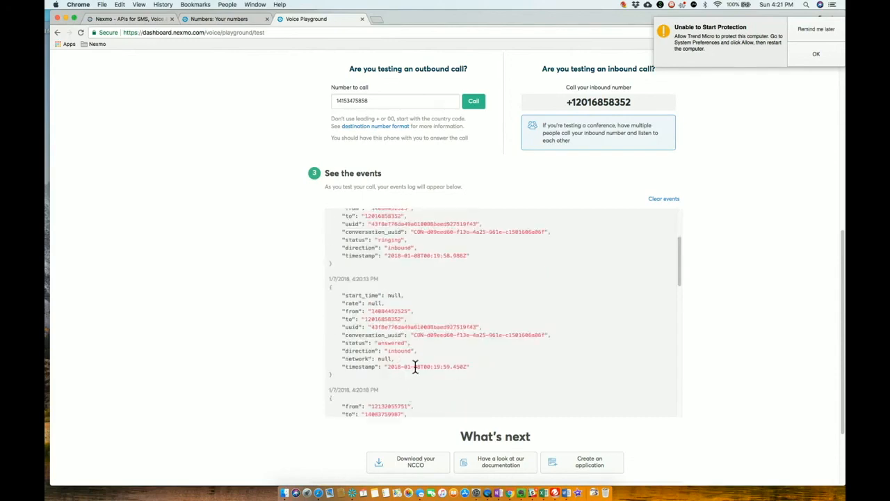
{"action": "scroll", "coordinate": [415, 367], "scroll_direction": "down", "scroll_amount": 2}
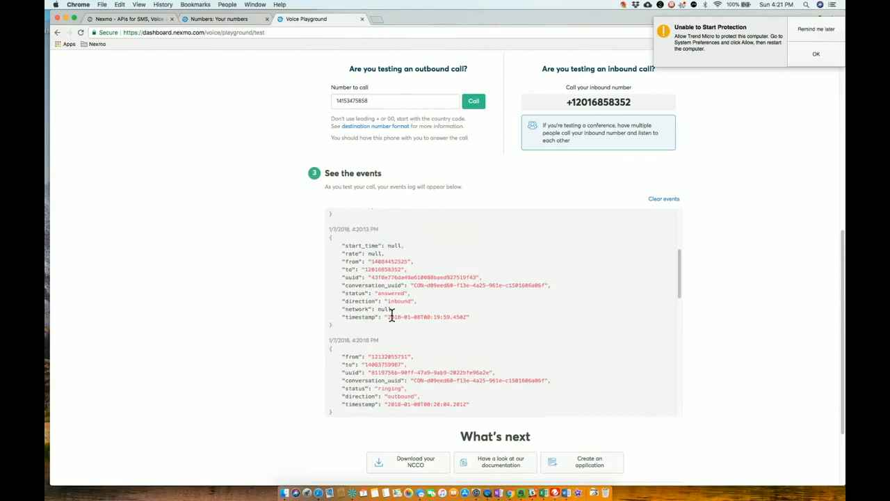
{"action": "scroll", "coordinate": [403, 334], "scroll_direction": "down", "scroll_amount": 2}
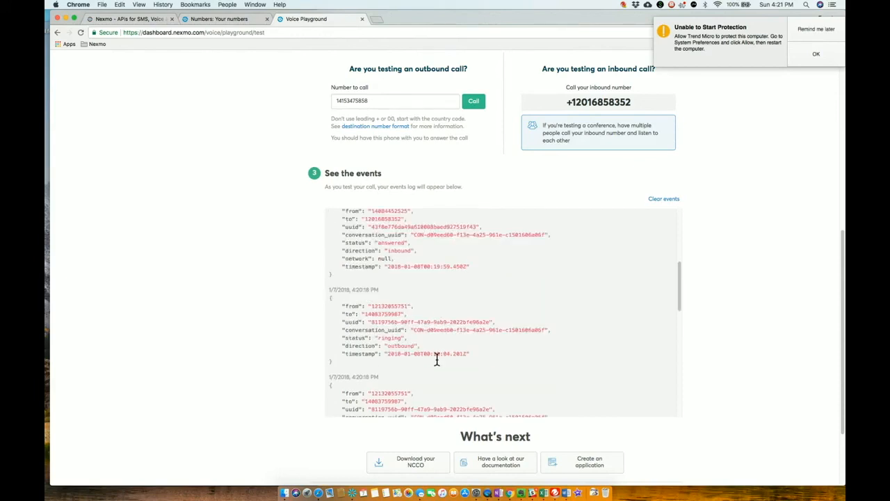
{"action": "scroll", "coordinate": [437, 359], "scroll_direction": "down", "scroll_amount": 3}
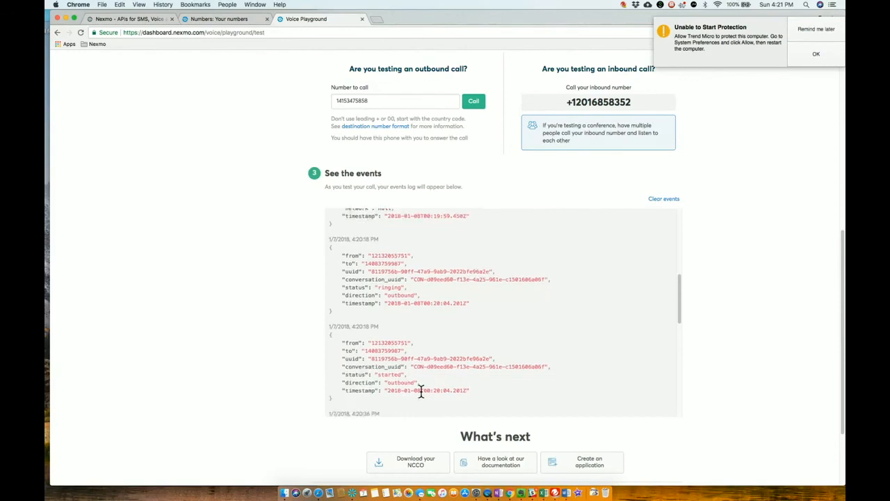
{"action": "scroll", "coordinate": [422, 389], "scroll_direction": "down", "scroll_amount": 3}
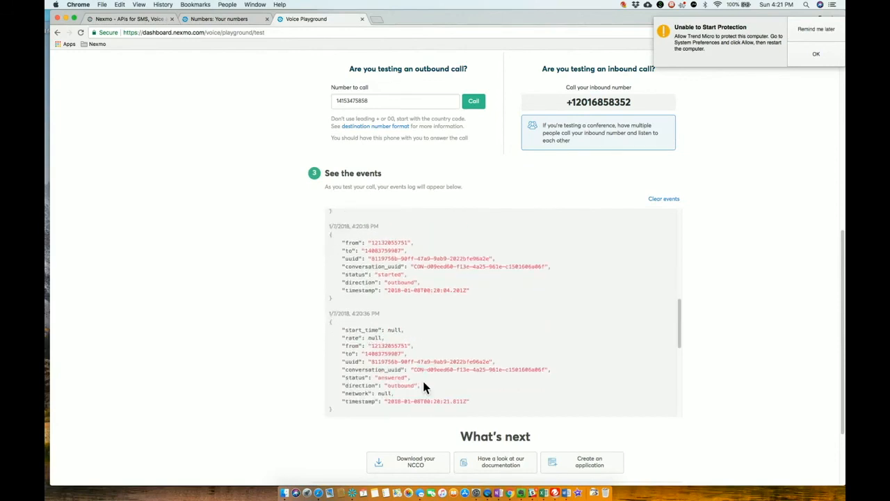
{"action": "scroll", "coordinate": [426, 359], "scroll_direction": "down", "scroll_amount": 4}
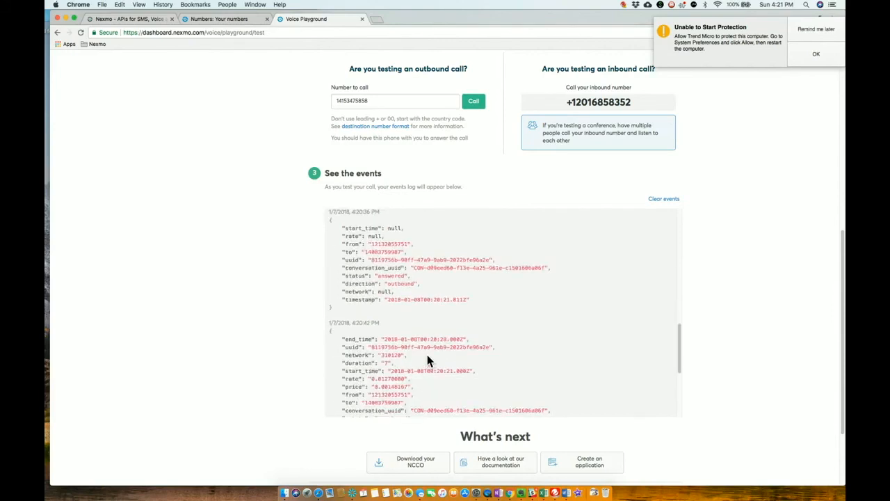
{"action": "scroll", "coordinate": [427, 360], "scroll_direction": "down", "scroll_amount": 2}
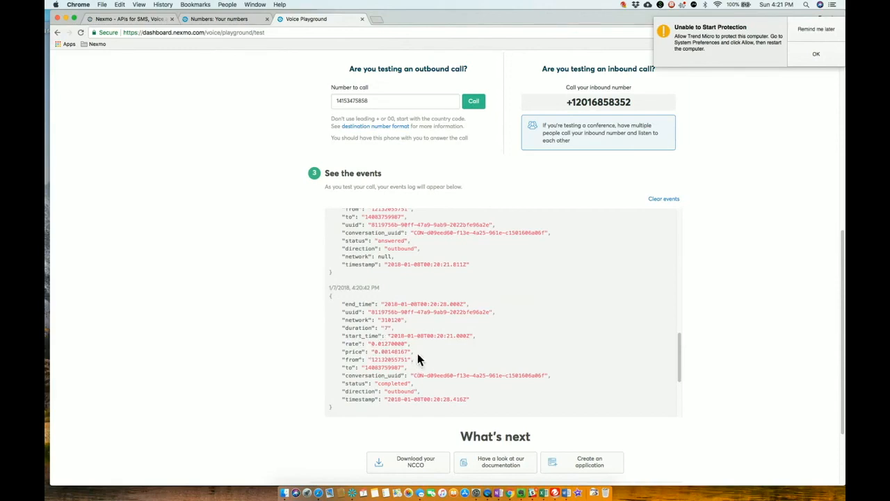
{"action": "scroll", "coordinate": [417, 356], "scroll_direction": "up", "scroll_amount": 6}
{"action": "scroll", "coordinate": [417, 354], "scroll_direction": "up", "scroll_amount": 6}
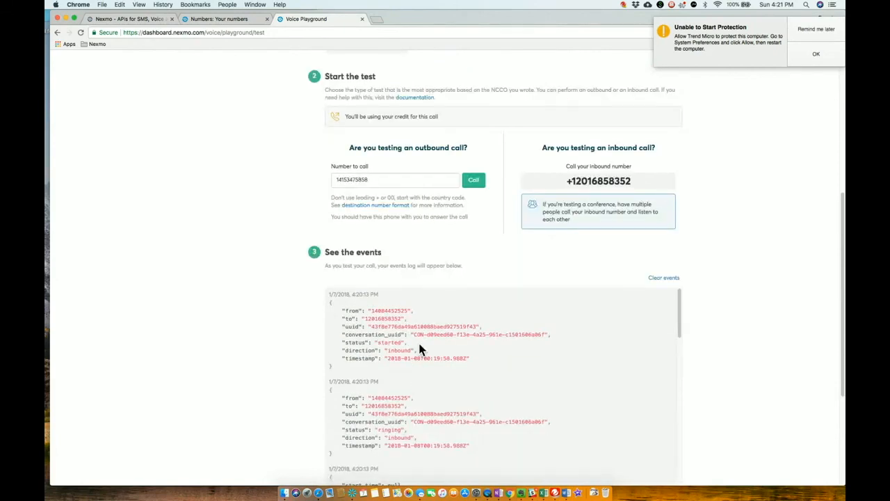